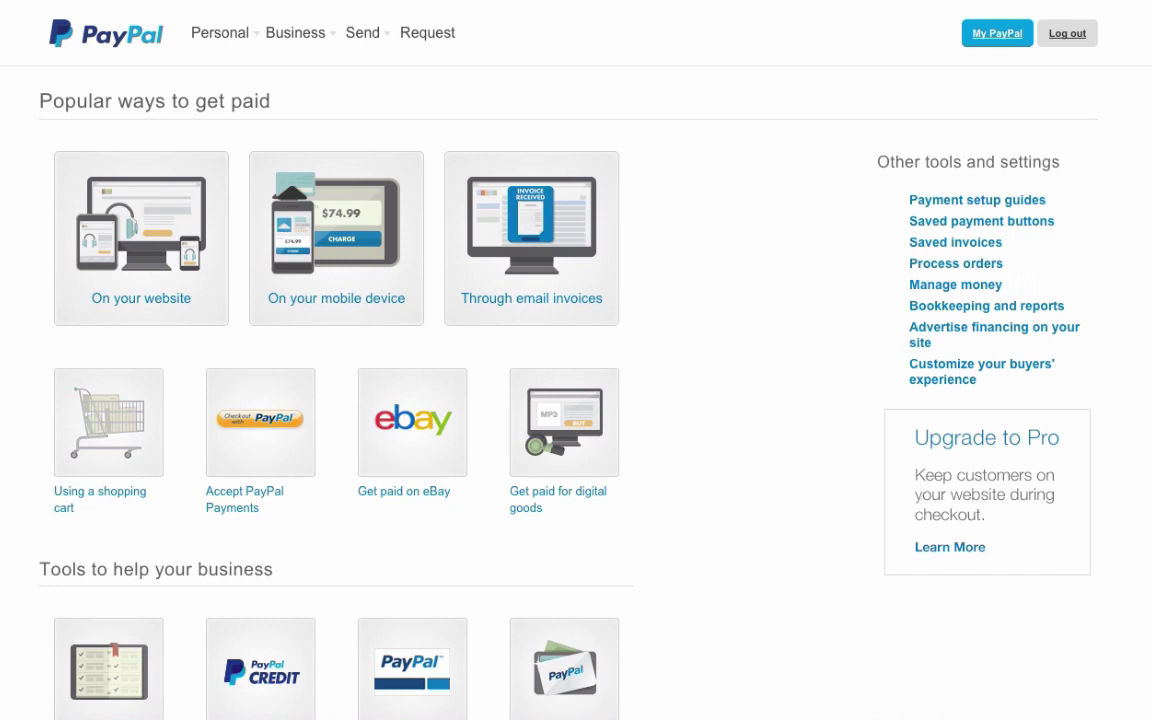
Step: Start a new payment button from Option 1, opening the form with Buy Now as the default type
mouse_move(141, 240)
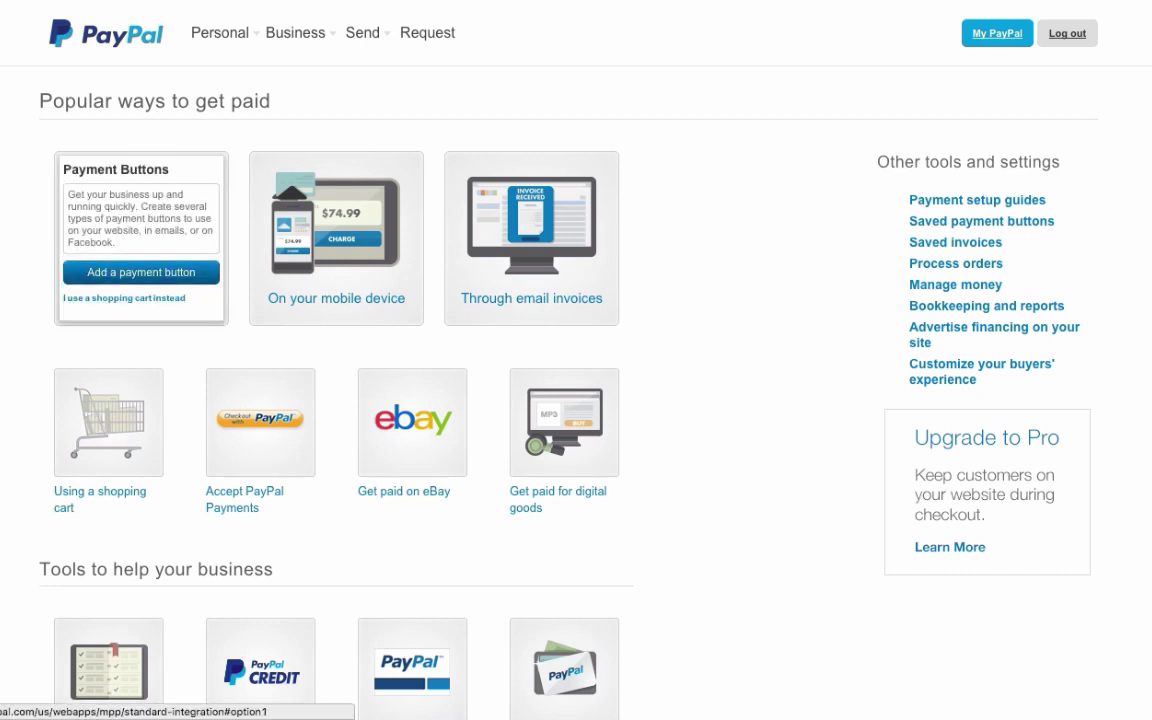
click(141, 272)
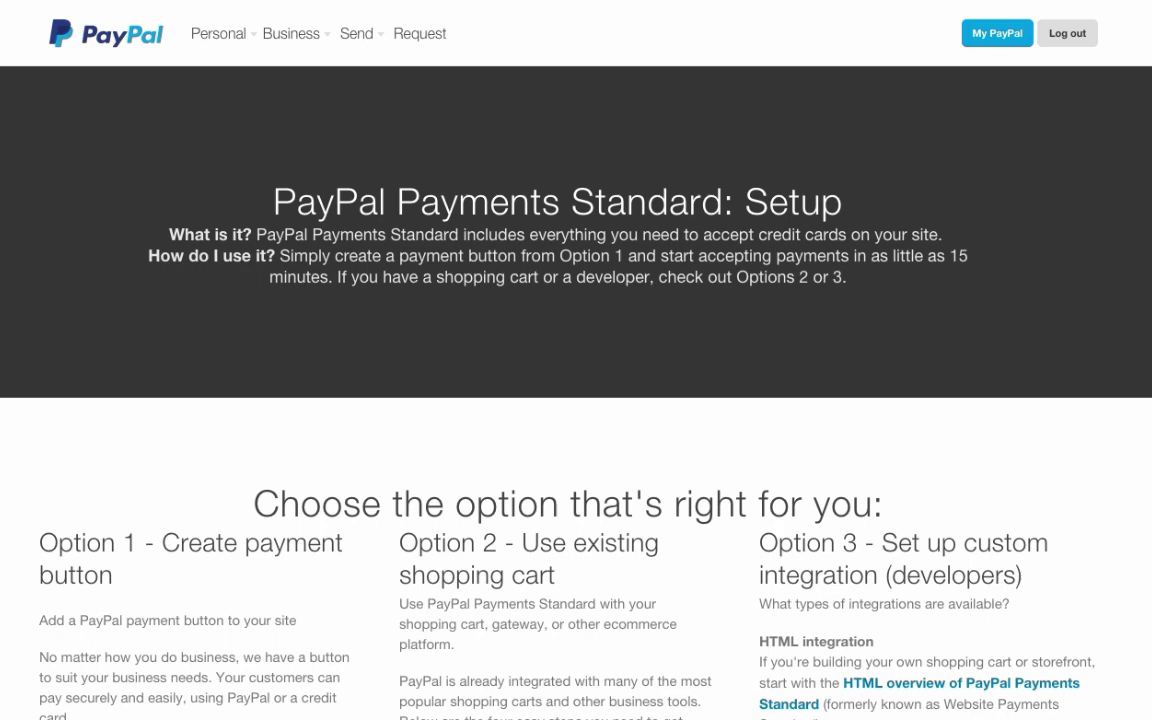
scroll(576, 400, down, 3)
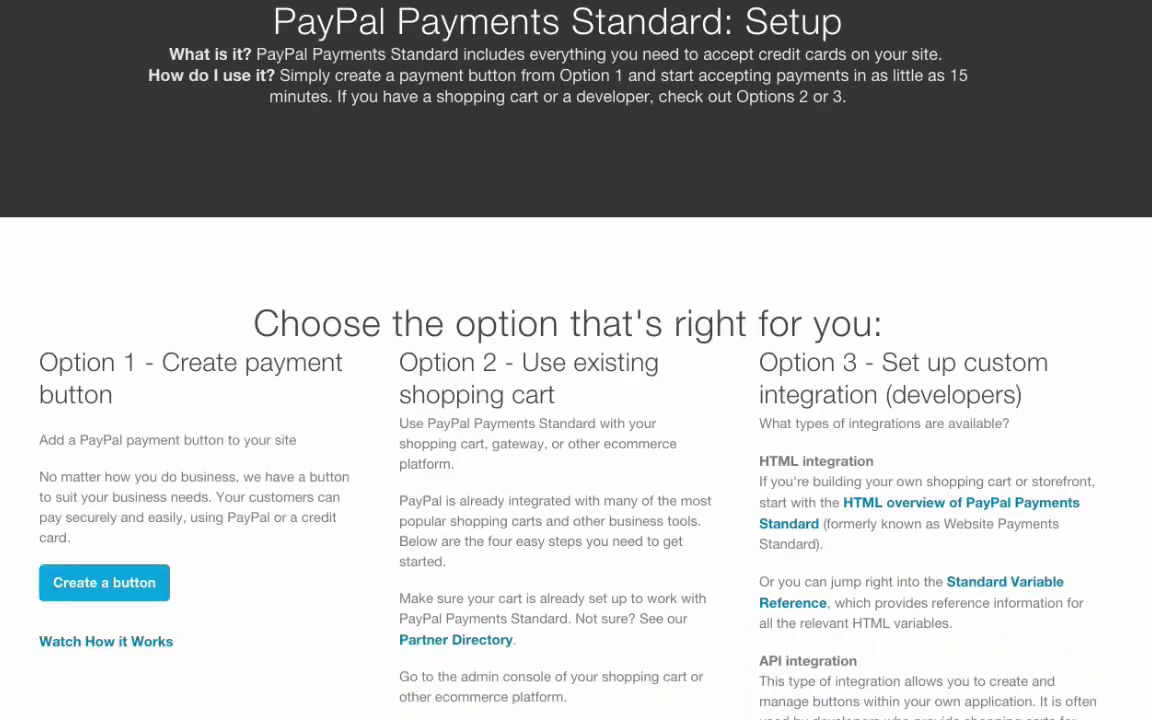
scroll(104, 575, down, 1)
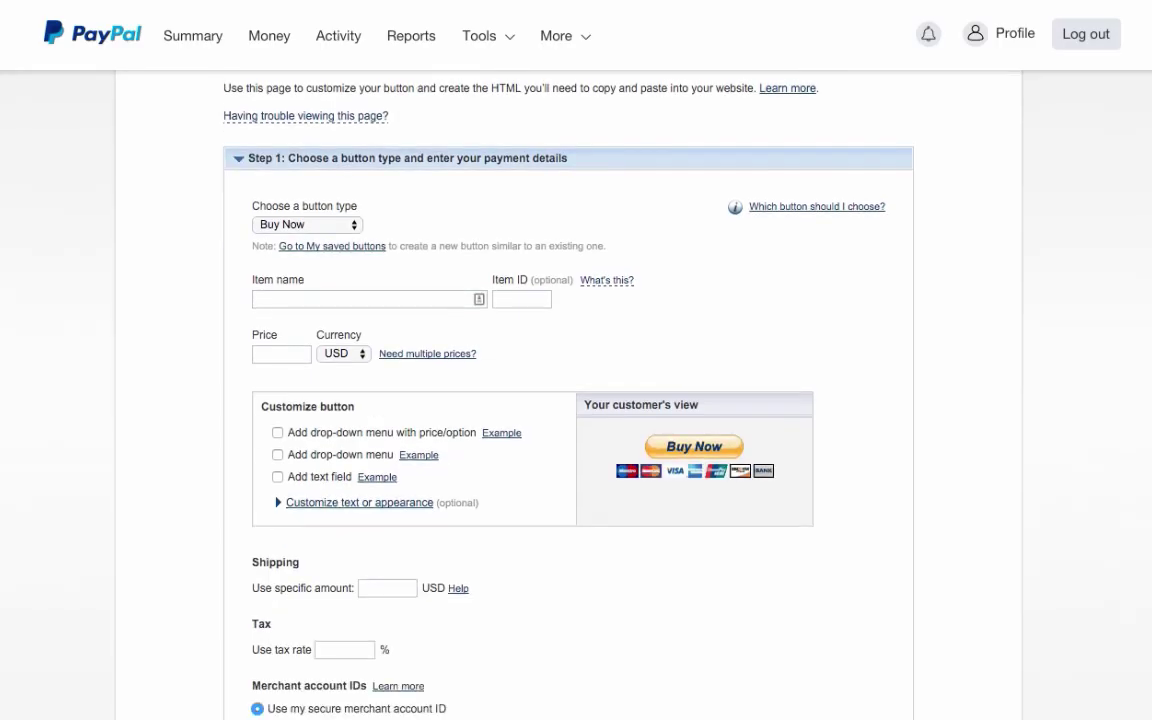
Step: Change the button type from Buy Now to Subscriptions
click(307, 224)
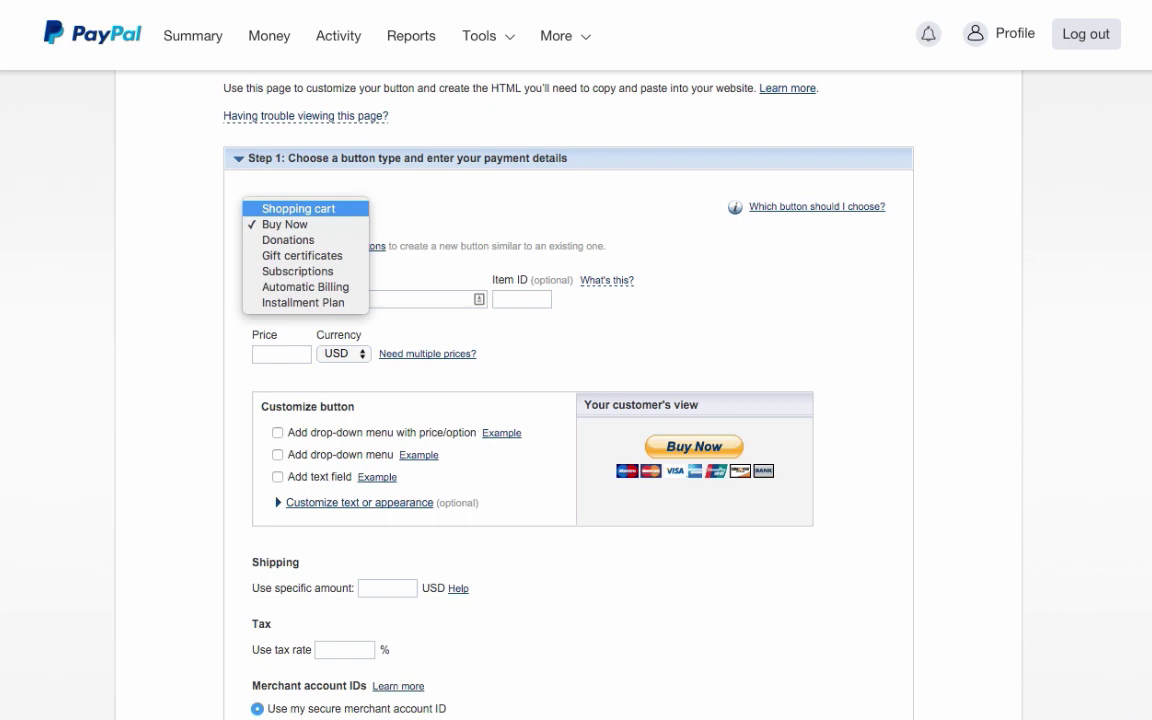
key(Down)
key(Down)
key(Down)
key(Down)
key(Return)
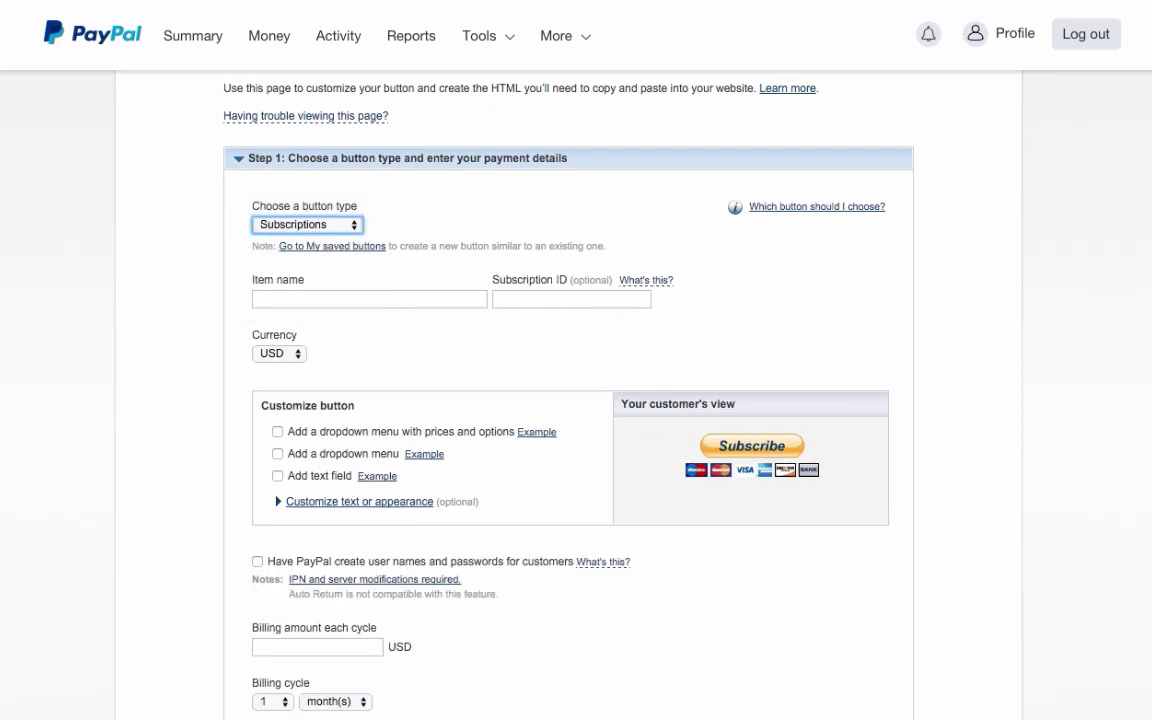
Step: Name the subscription item 'Amplified Results Monthly Coaching'
click(369, 298)
scroll(576, 400, down, 1)
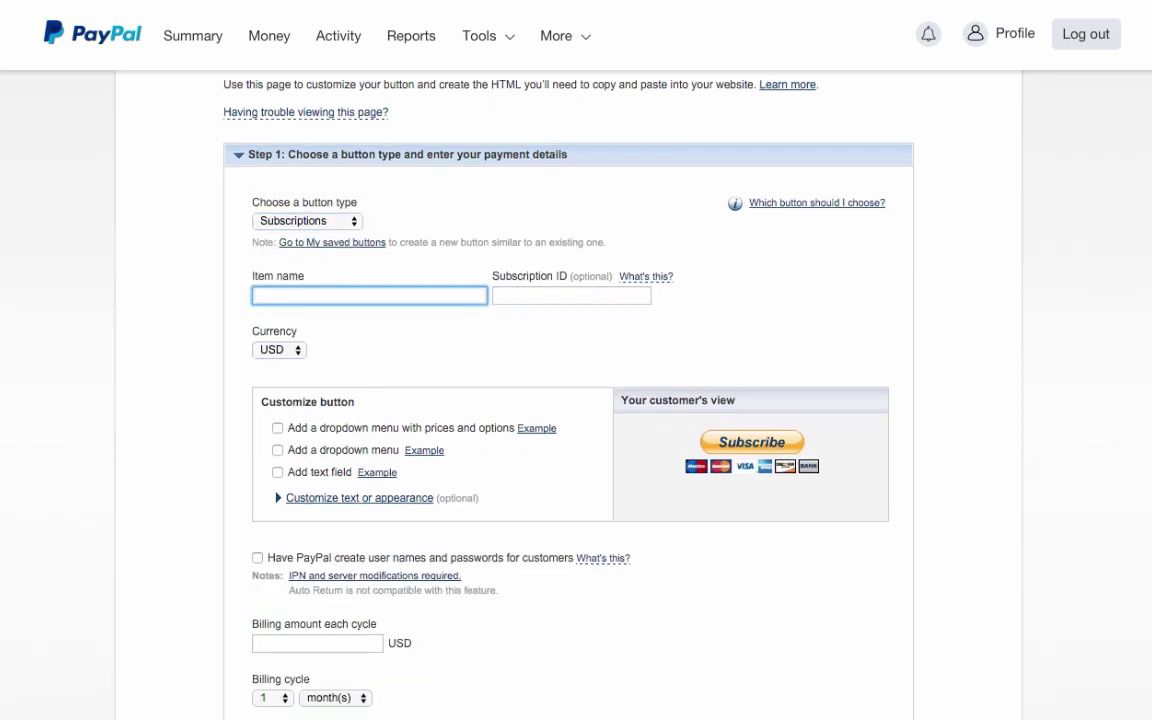
text(Amplified Results Coach)
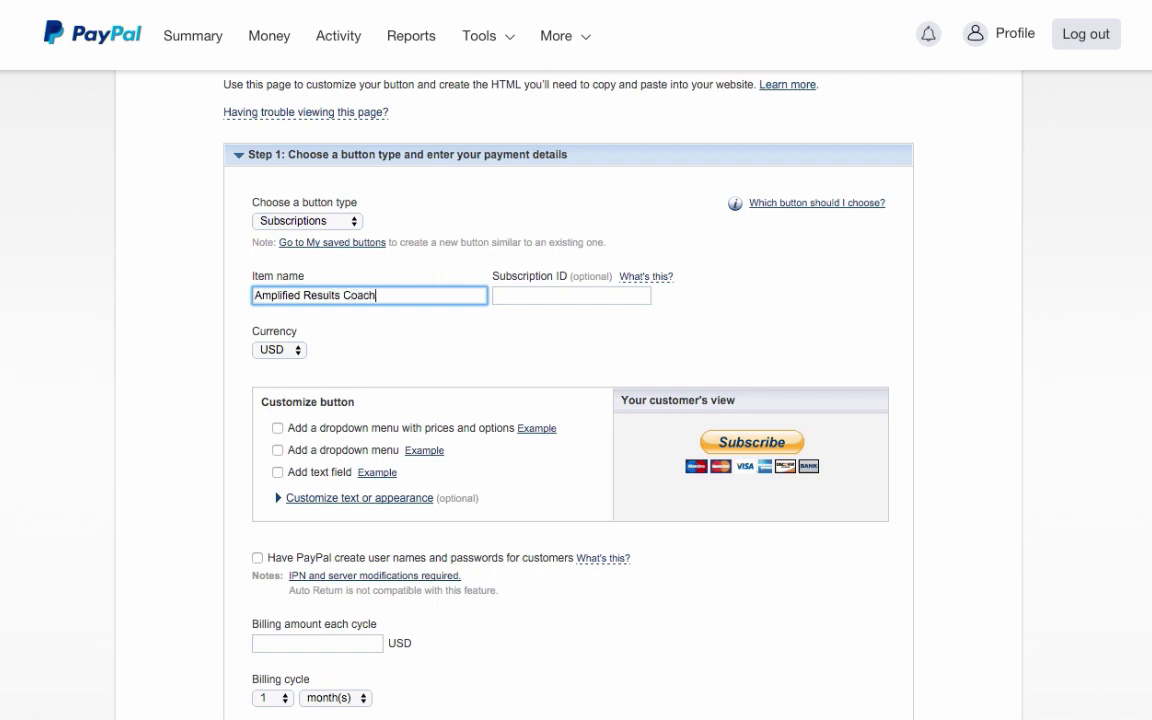
text(ing)
click(349, 295)
text(Monthly)
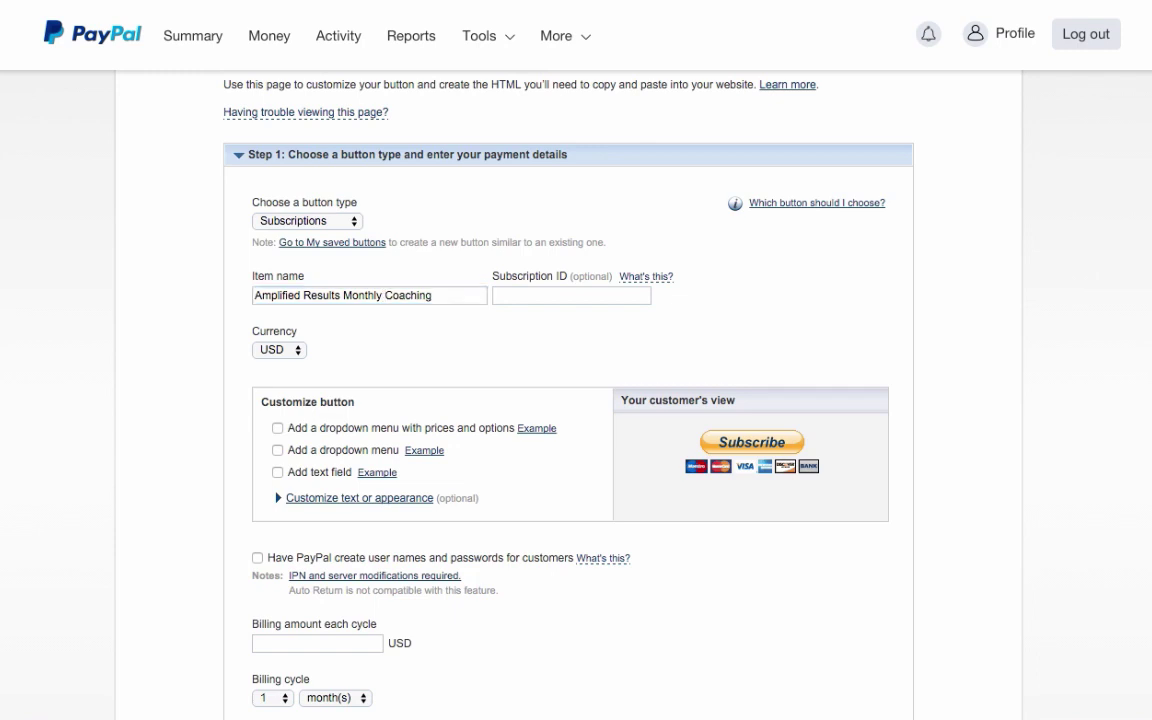
Step: Enter a billing amount of 1000.00 USD per 1-month billing cycle
scroll(576, 400, down, 1)
scroll(576, 400, down, 3)
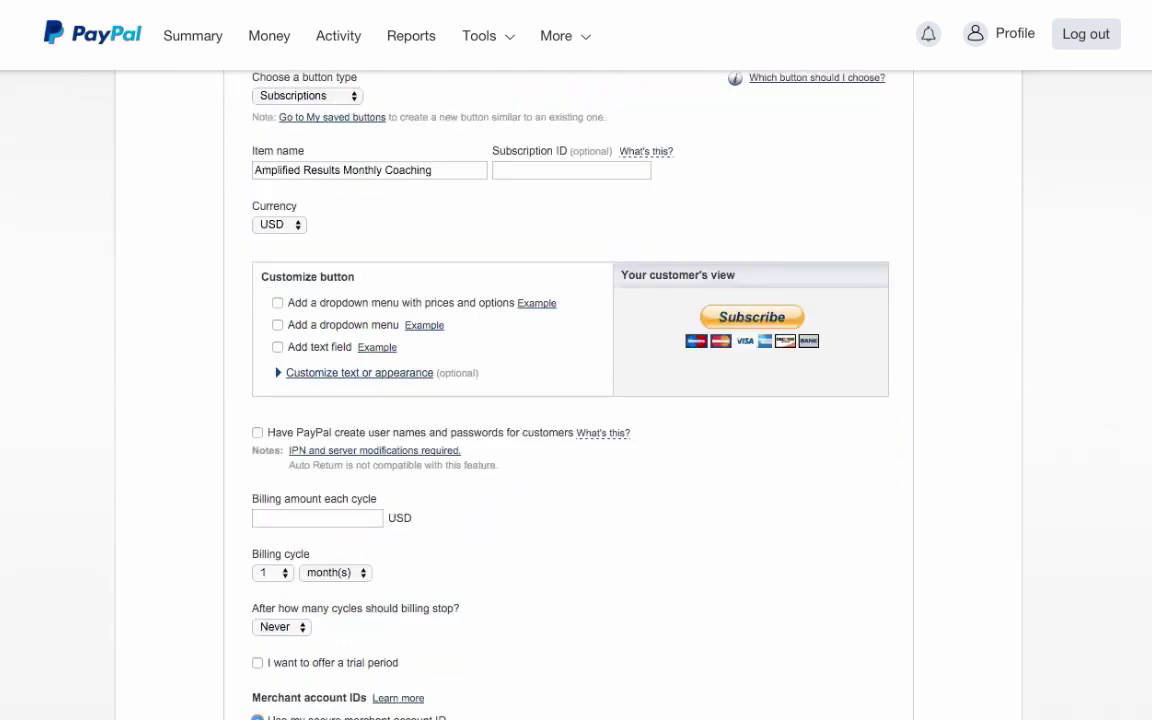
scroll(576, 400, down, 2)
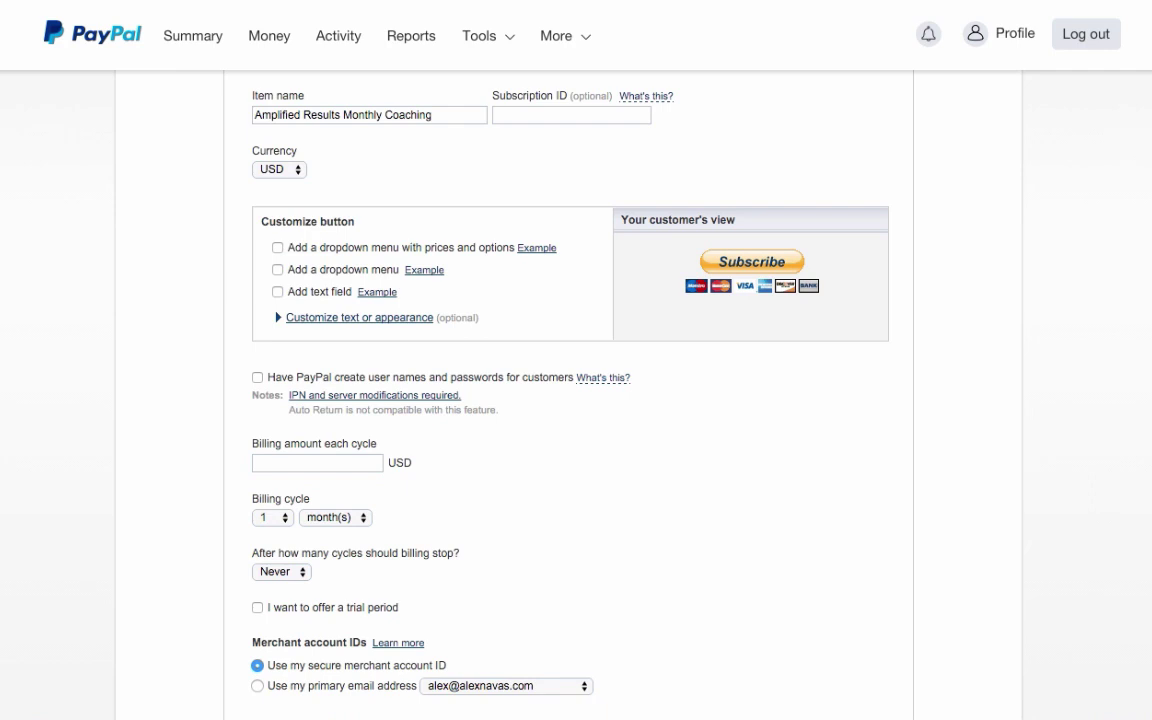
scroll(576, 400, down, 1)
scroll(575, 399, down, 2)
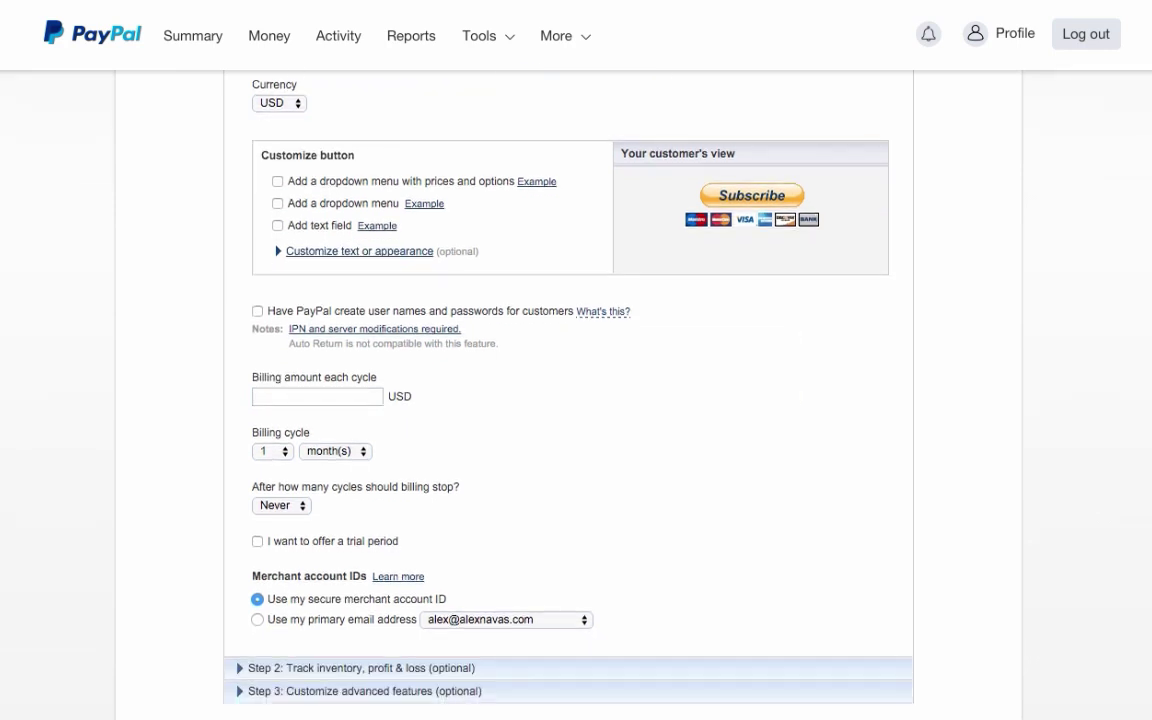
mouse_move(603, 311)
click(317, 395)
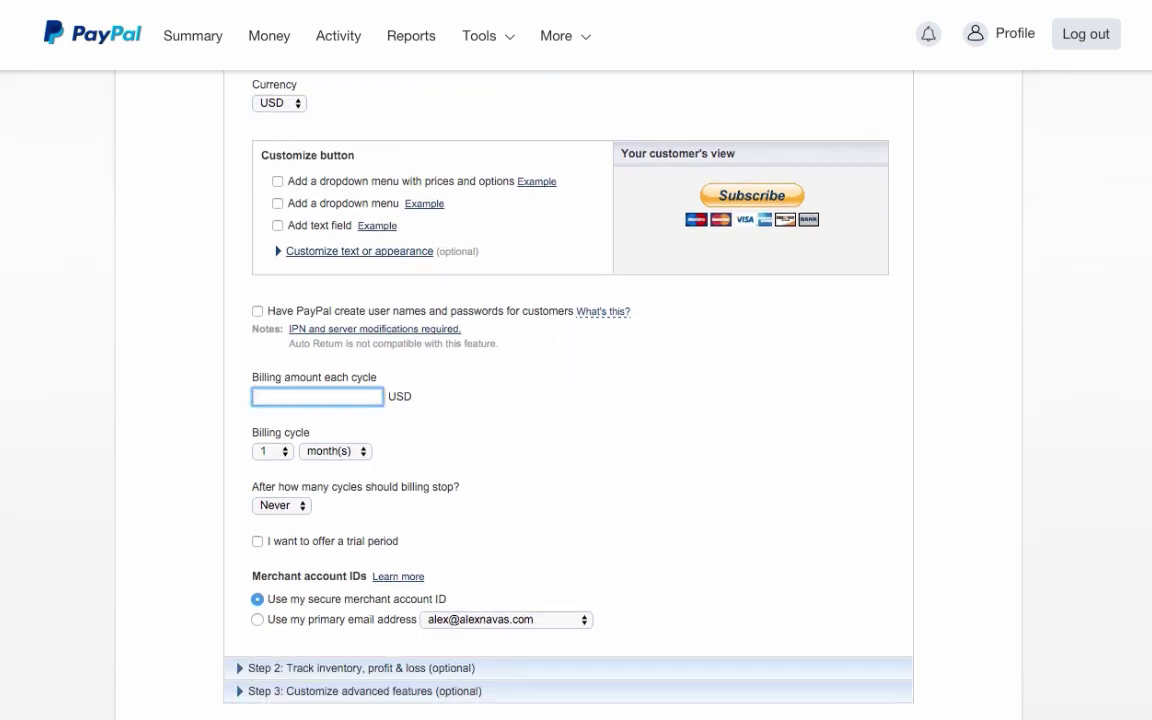
text(1000.00)
scroll(576, 400, down, 1)
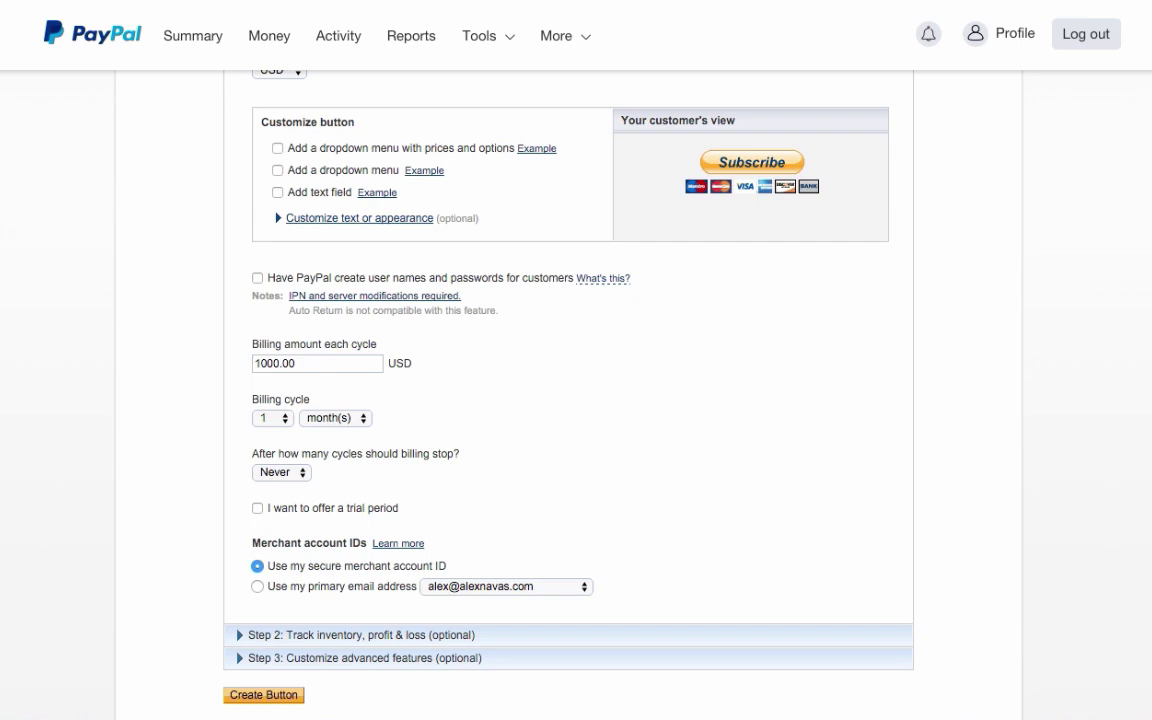
Step: Make the subscription billing stop after 6 cycles
click(281, 472)
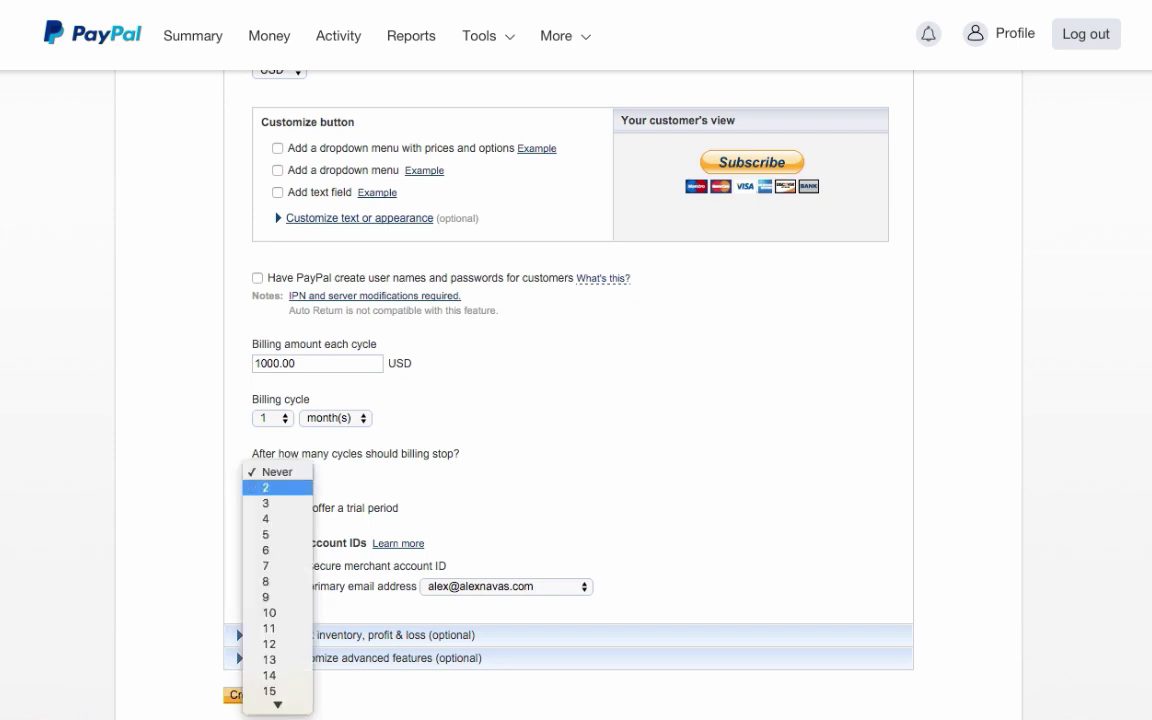
click(270, 546)
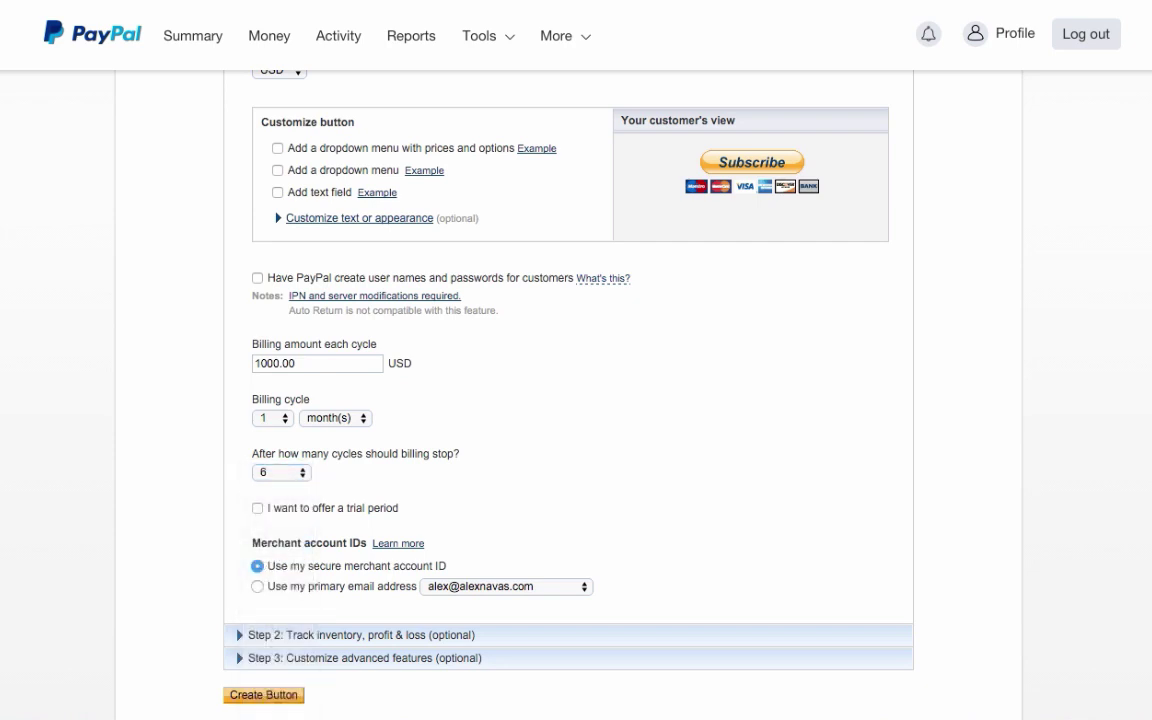
scroll(576, 400, up, 3)
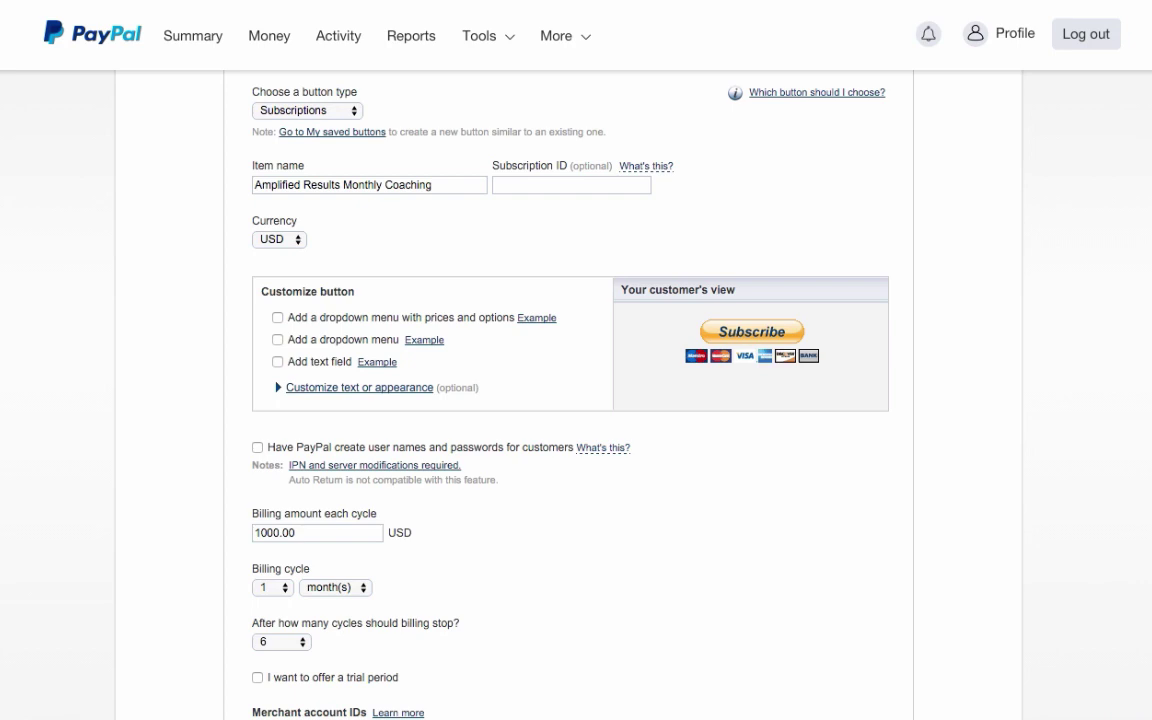
scroll(575, 400, down, 1)
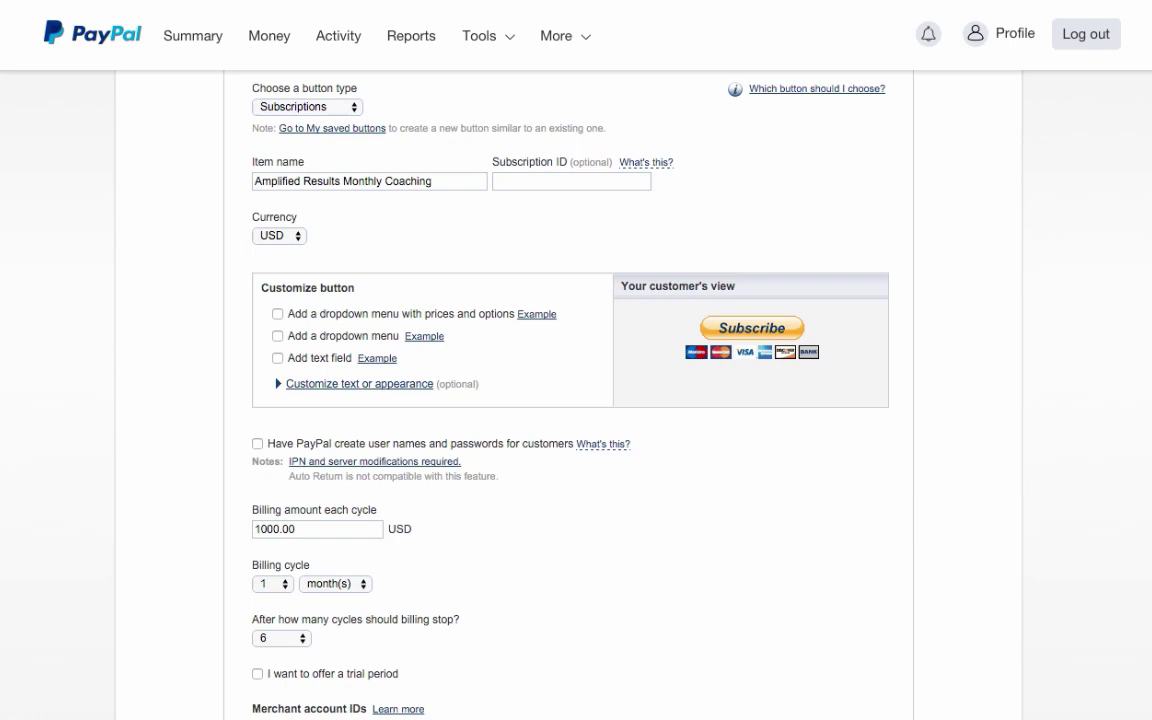
scroll(576, 400, down, 5)
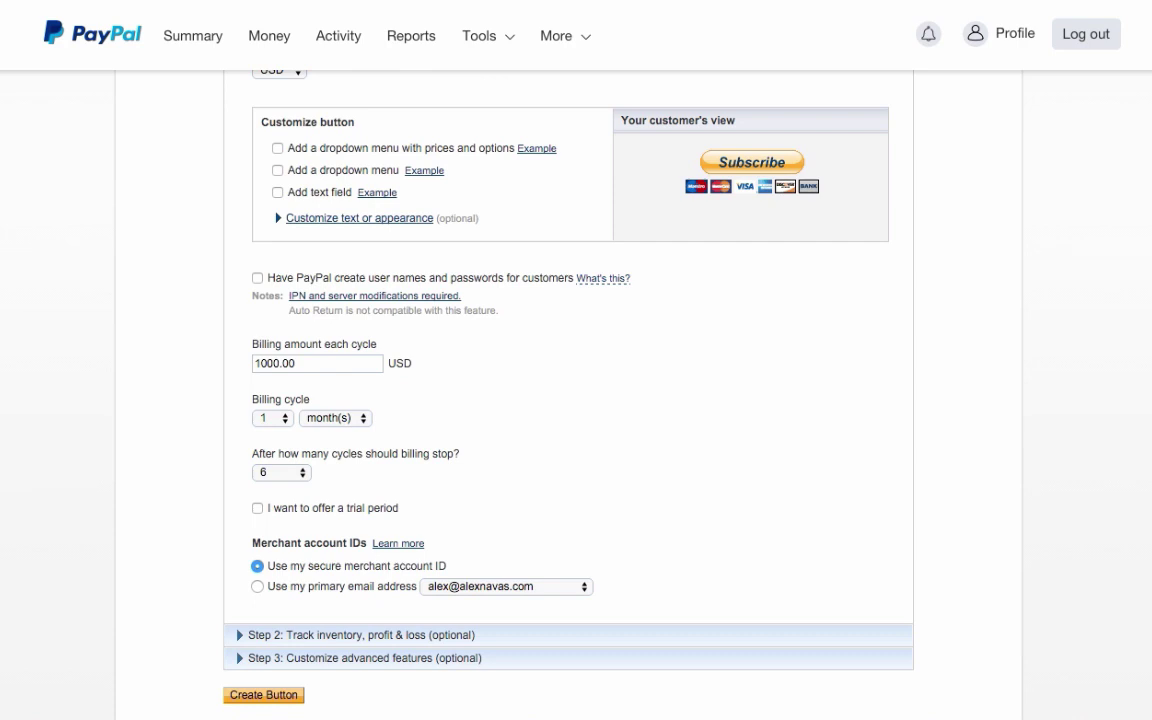
scroll(576, 399, down, 1)
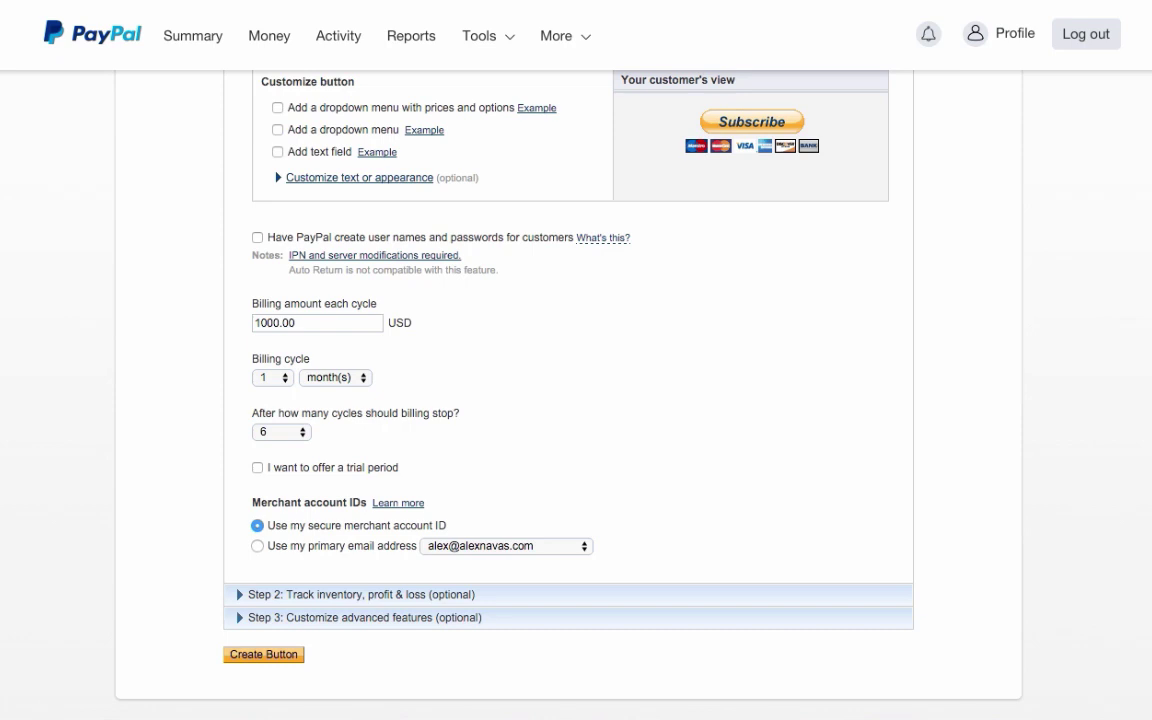
scroll(576, 400, down, 2)
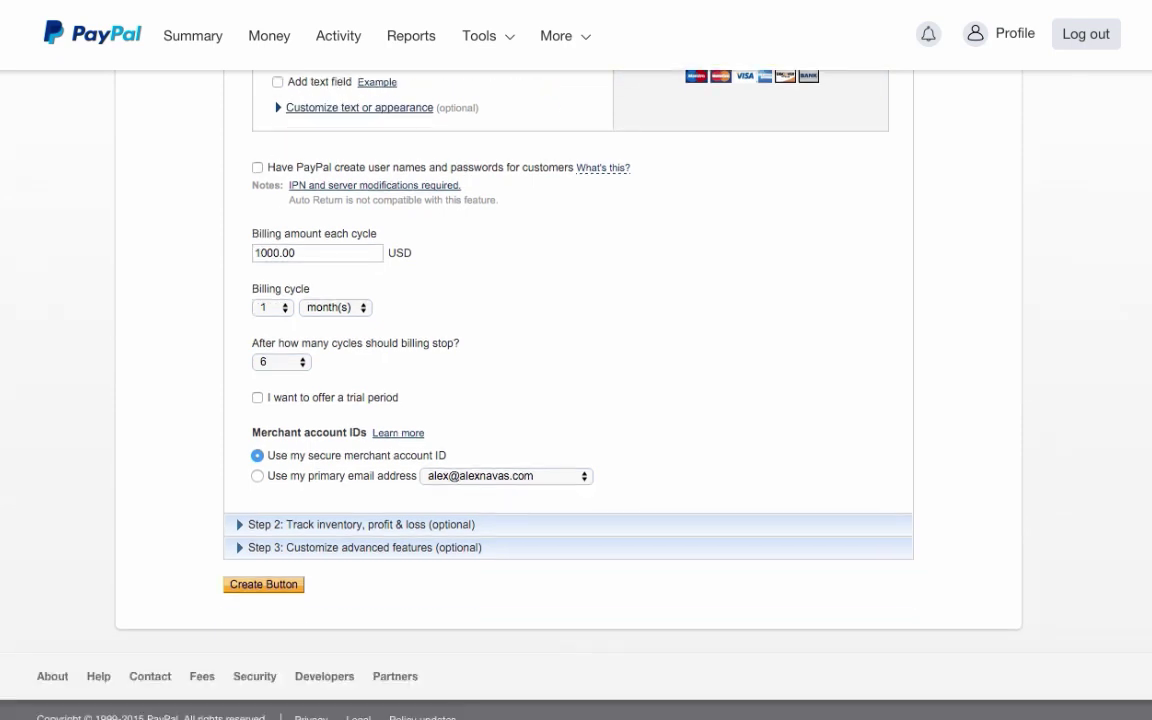
Step: Scroll through Step 3 advanced features to the shipping address and checkout URL options
scroll(576, 400, down, 3)
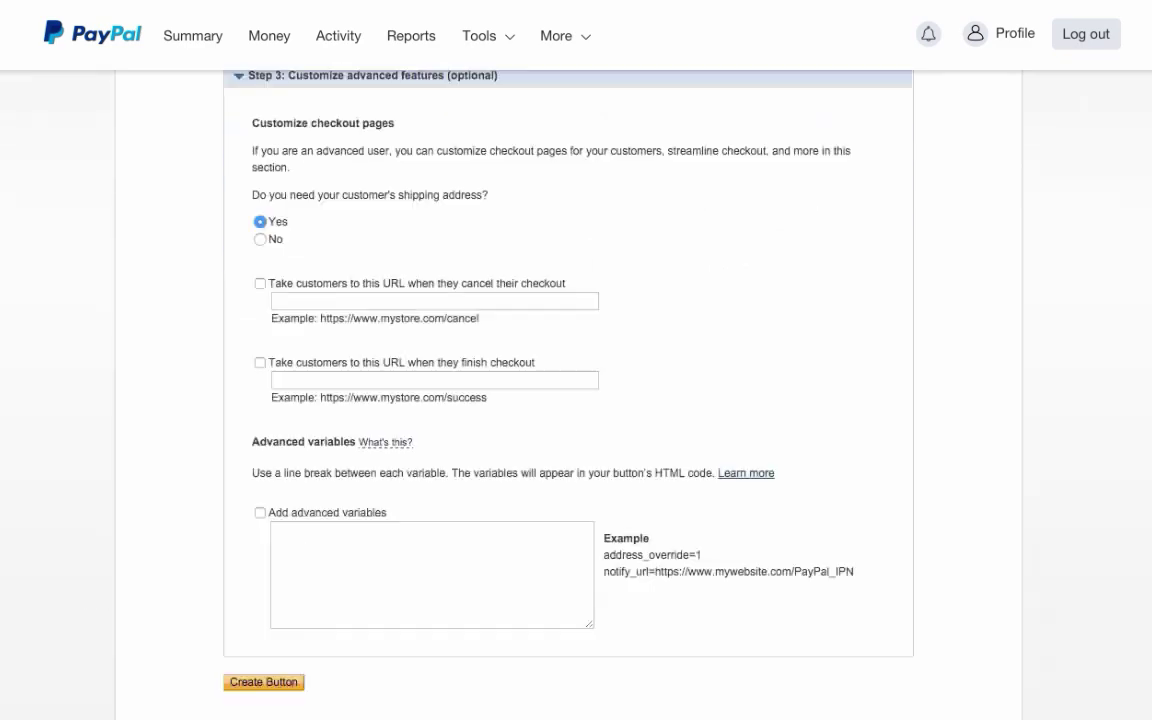
scroll(568, 400, down, 1)
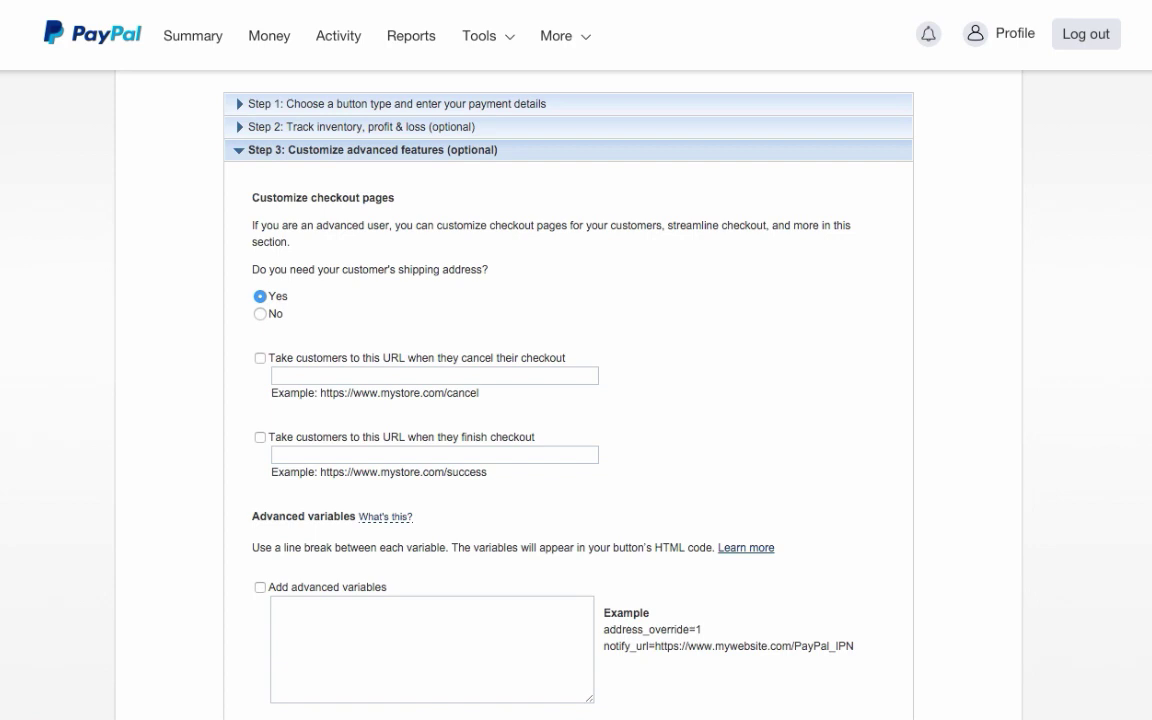
Step: Send customers to the website's /success page URL after they finish checkout
click(278, 437)
text(htt)
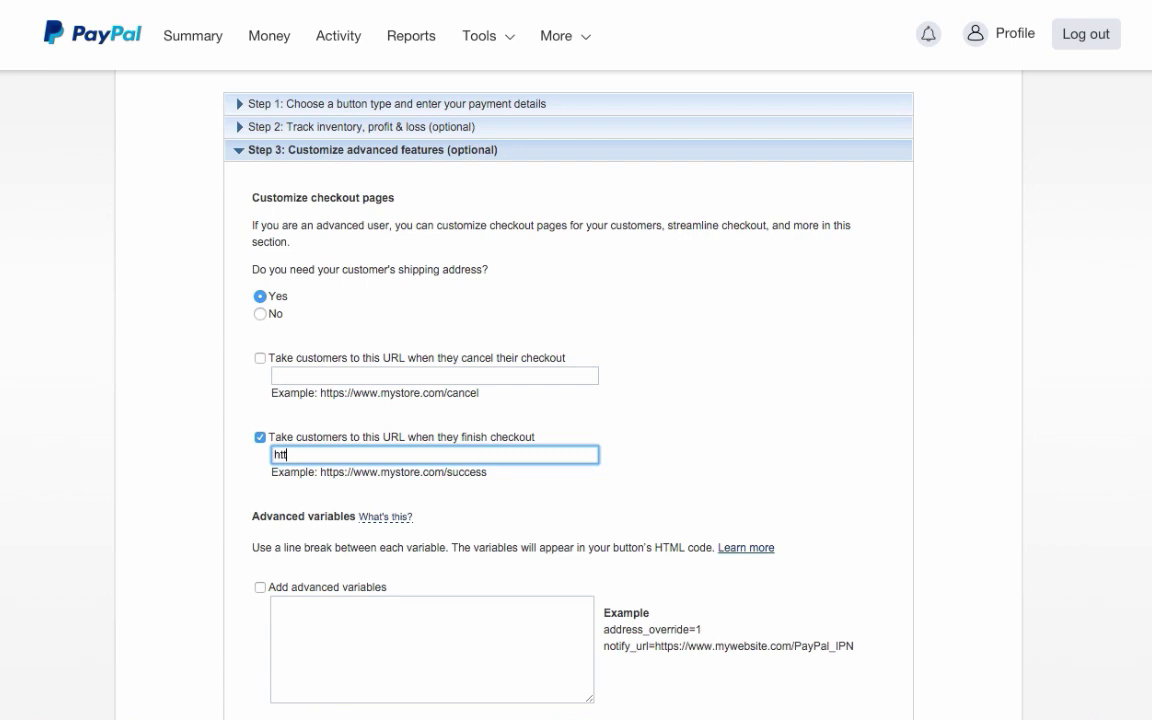
text(p://www.alexnavas.com/success)
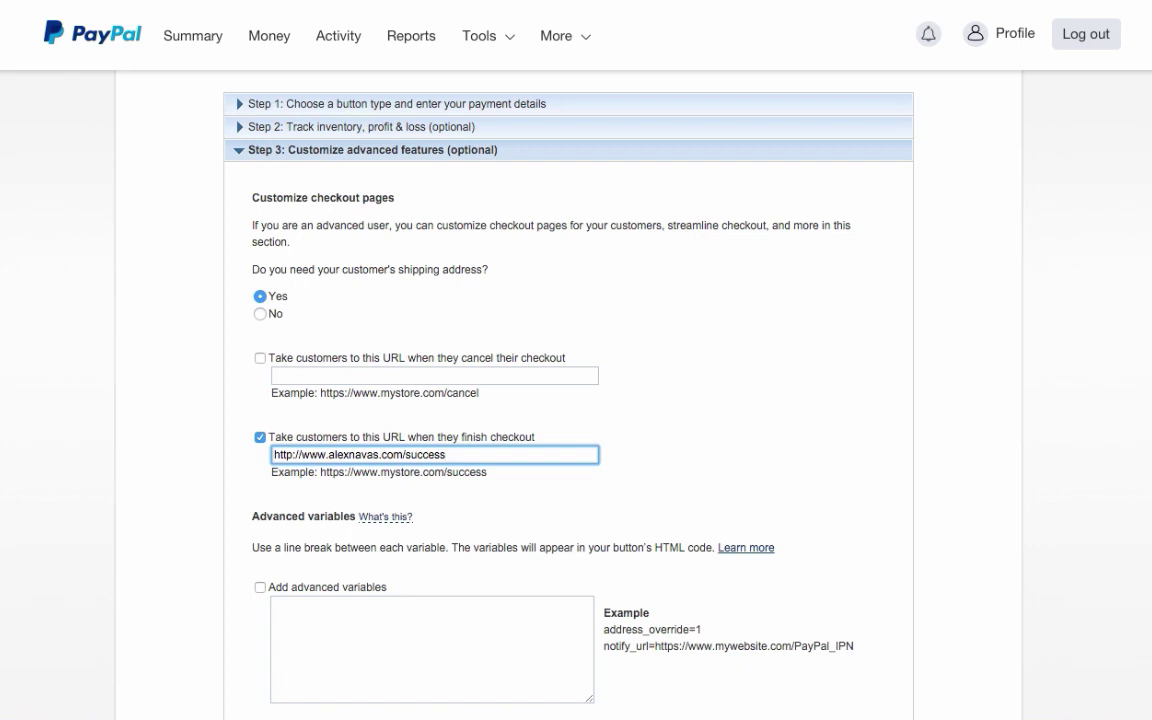
scroll(576, 400, down, 1)
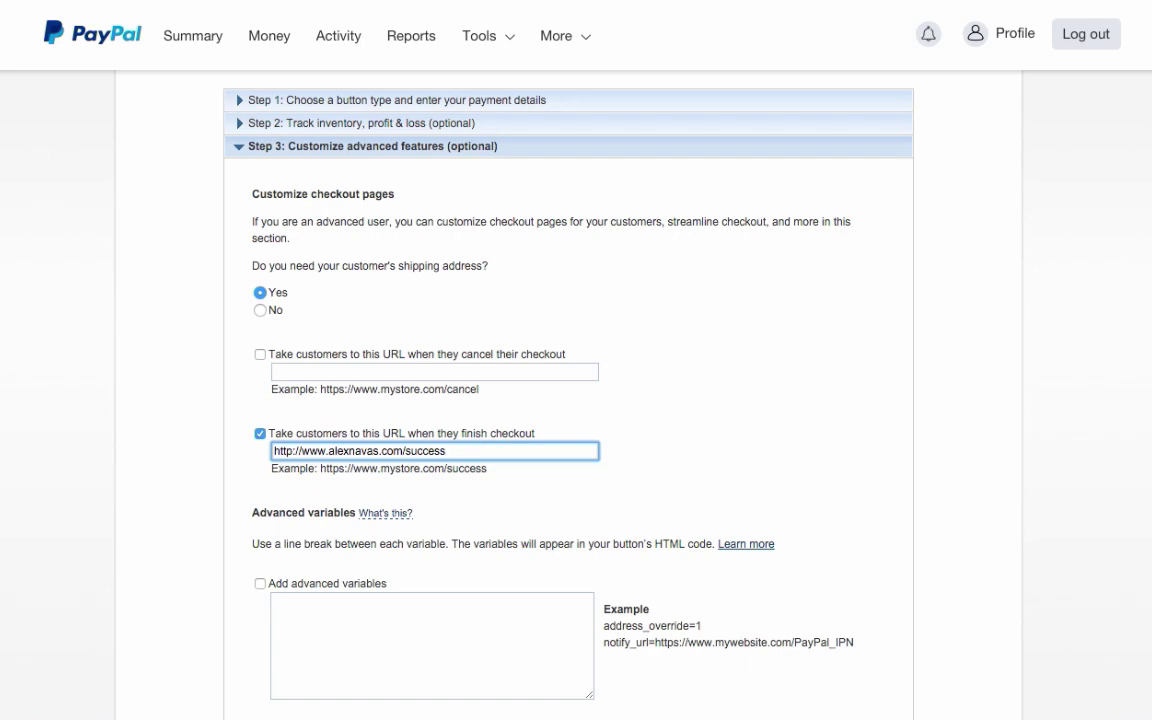
scroll(576, 400, down, 5)
Step: Create the subscription button and review its generated website HTML code
click(264, 512)
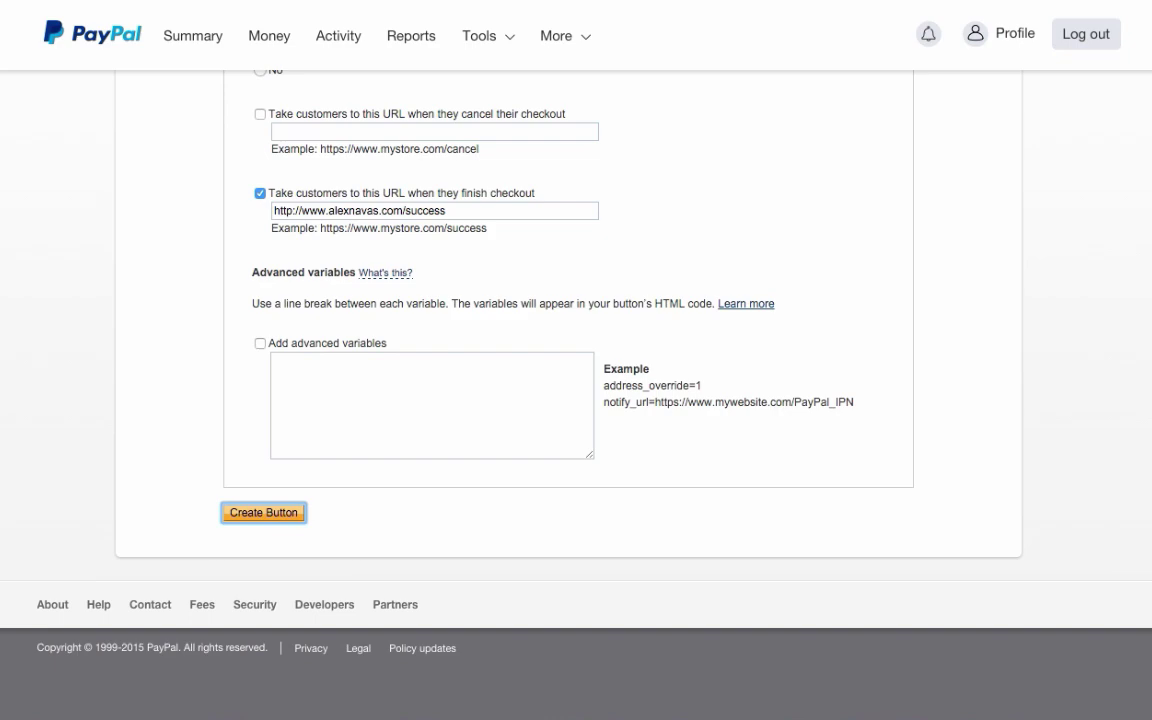
scroll(576, 400, down, 1)
scroll(576, 400, down, 1)
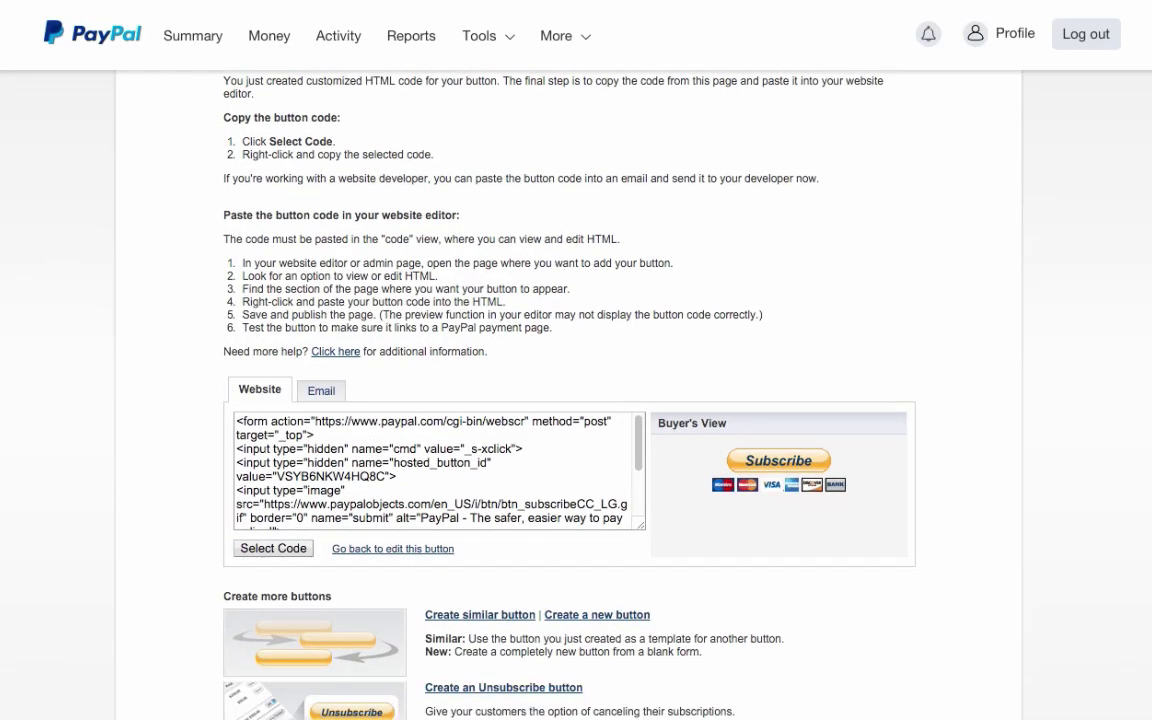
scroll(576, 400, down, 2)
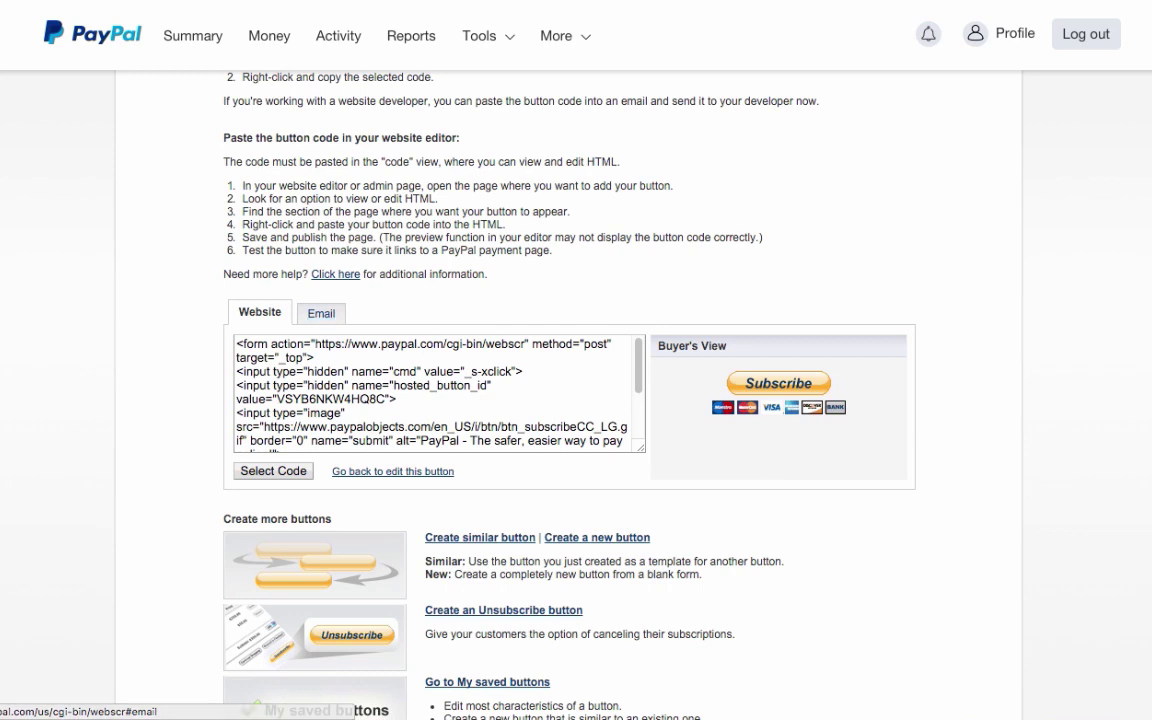
Step: Show the button's email payment link and select the whole link for copying
click(321, 313)
scroll(576, 400, down, 1)
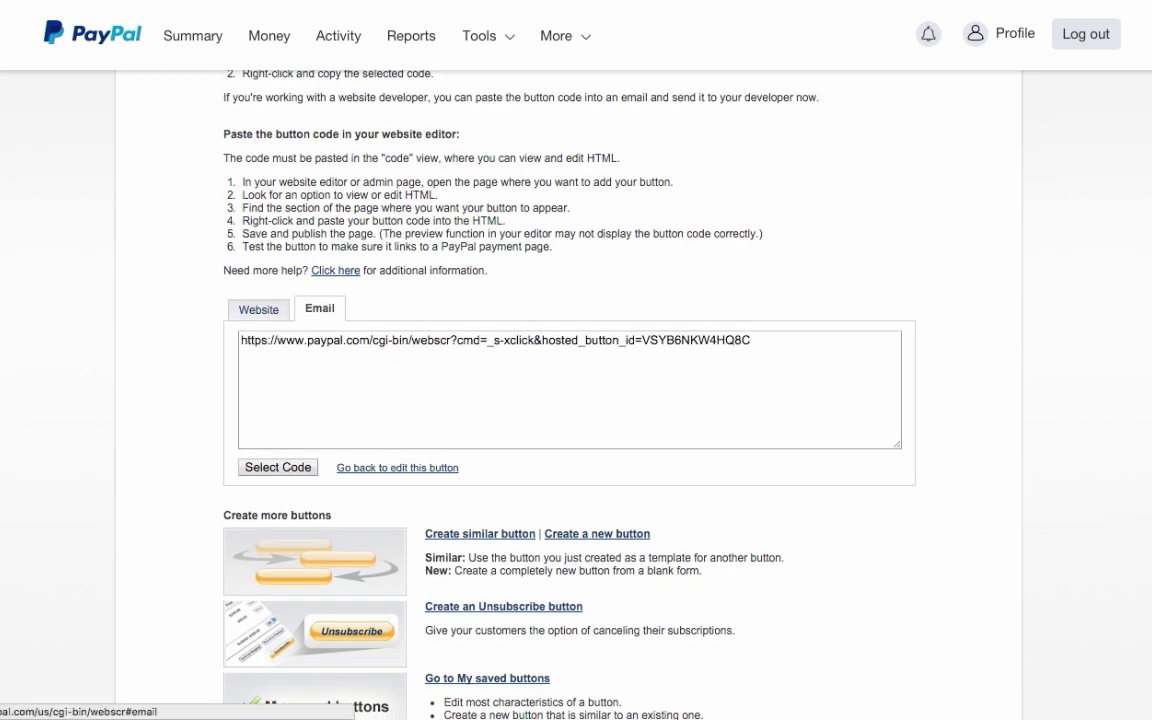
drag(751, 340, 239, 340)
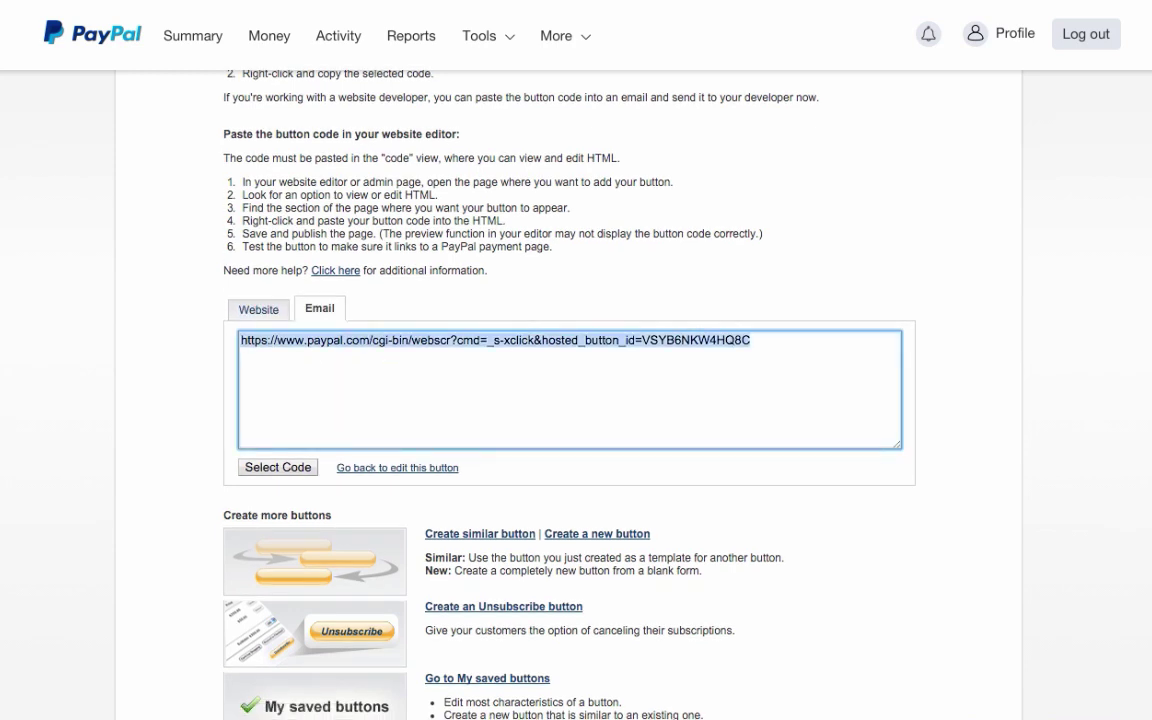
click(258, 309)
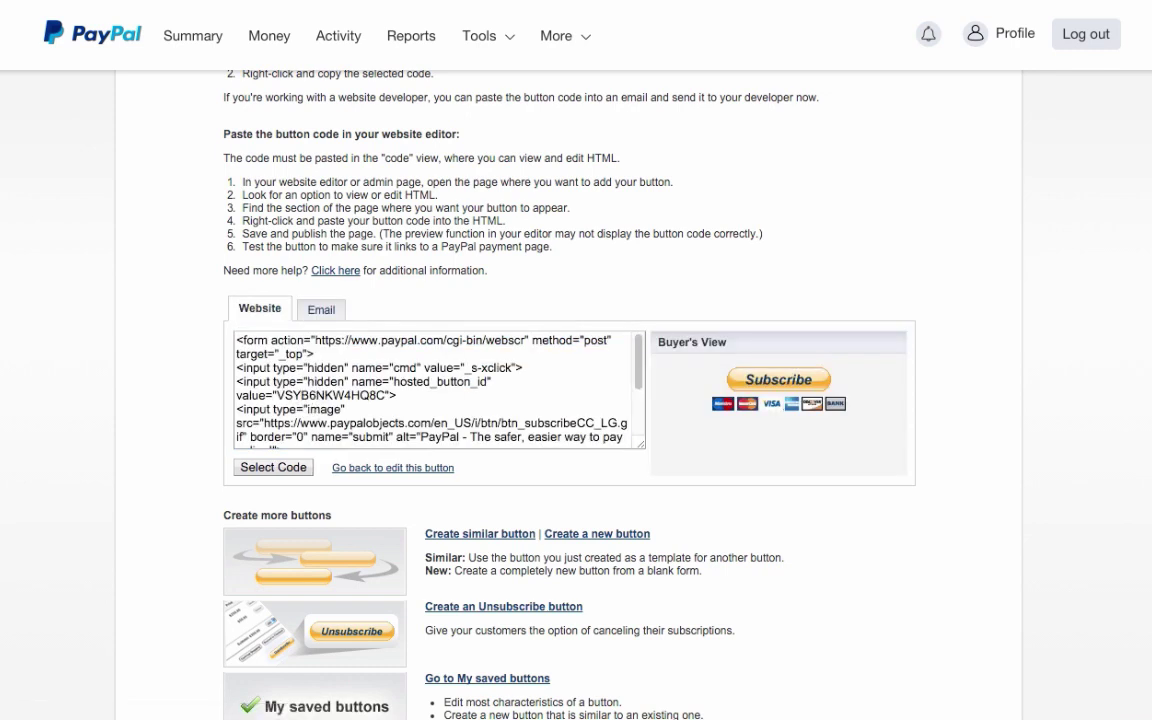
scroll(440, 390, down, 1)
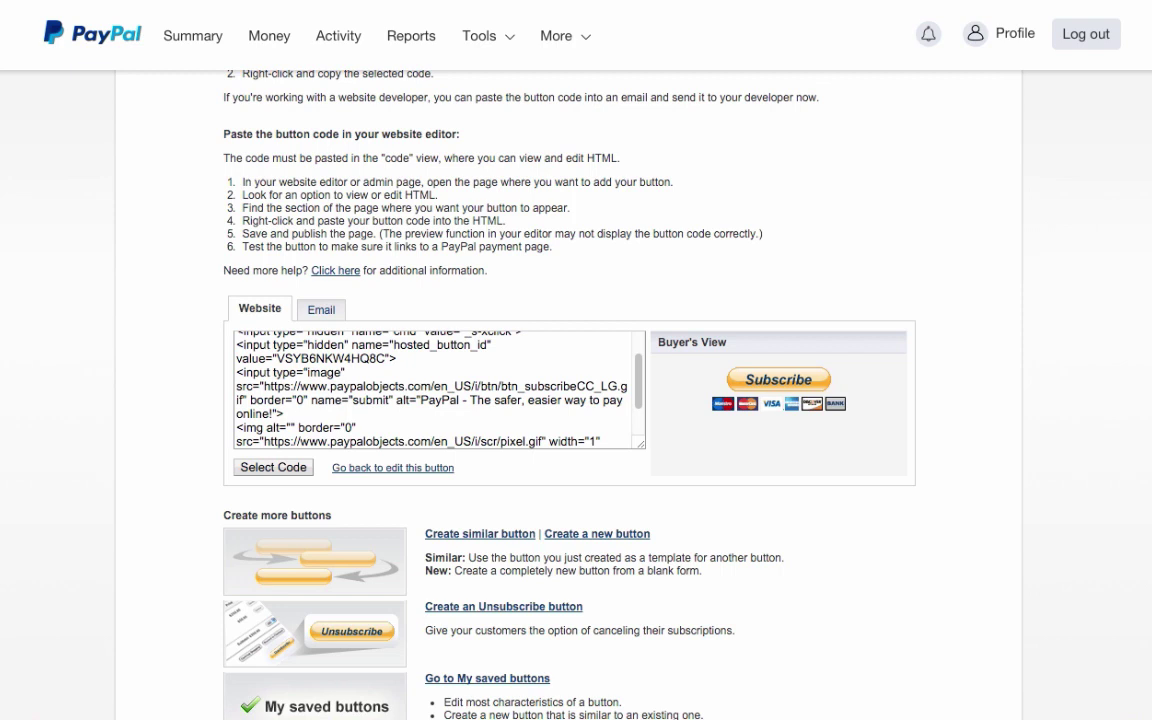
click(321, 309)
click(278, 467)
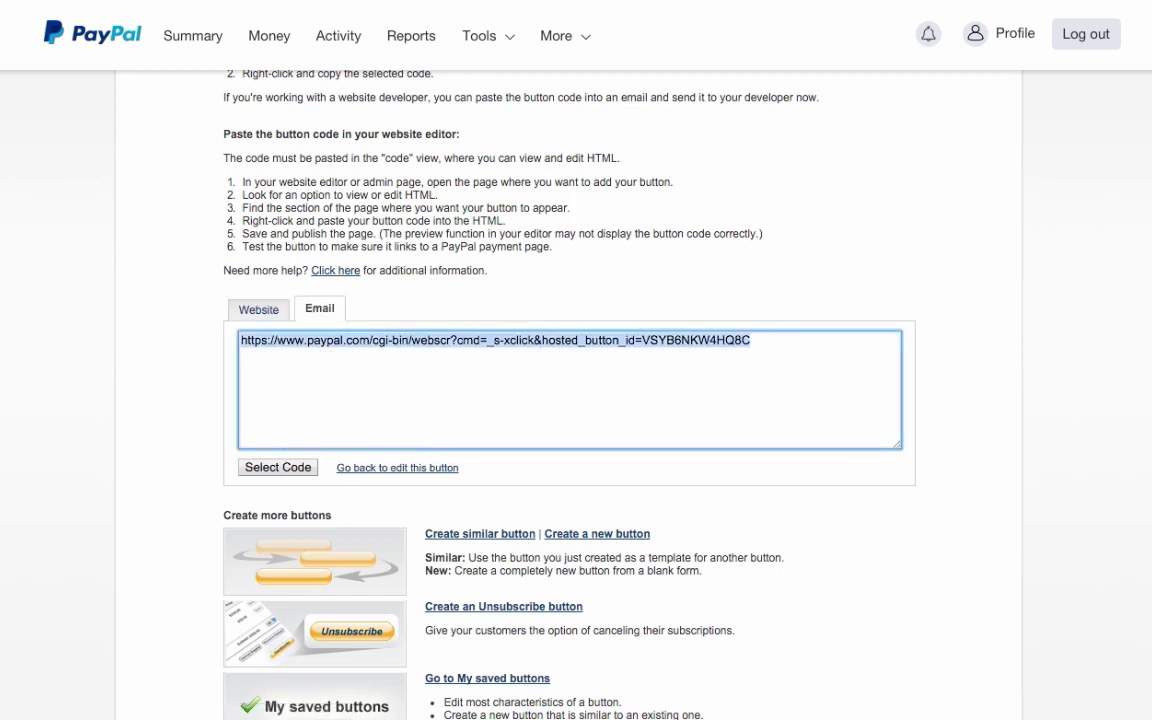